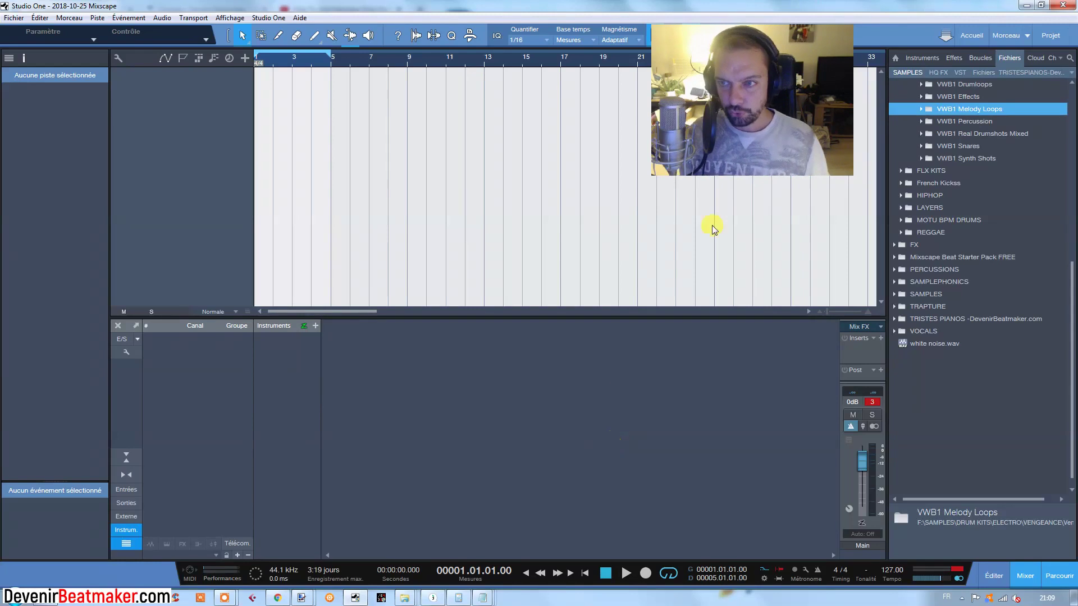
Audition loops in the VWB1 Melody Loops folder and place Melody Loop 29 125BPM Fiesta 2 at bar 1 of a new track
double_click(962, 110)
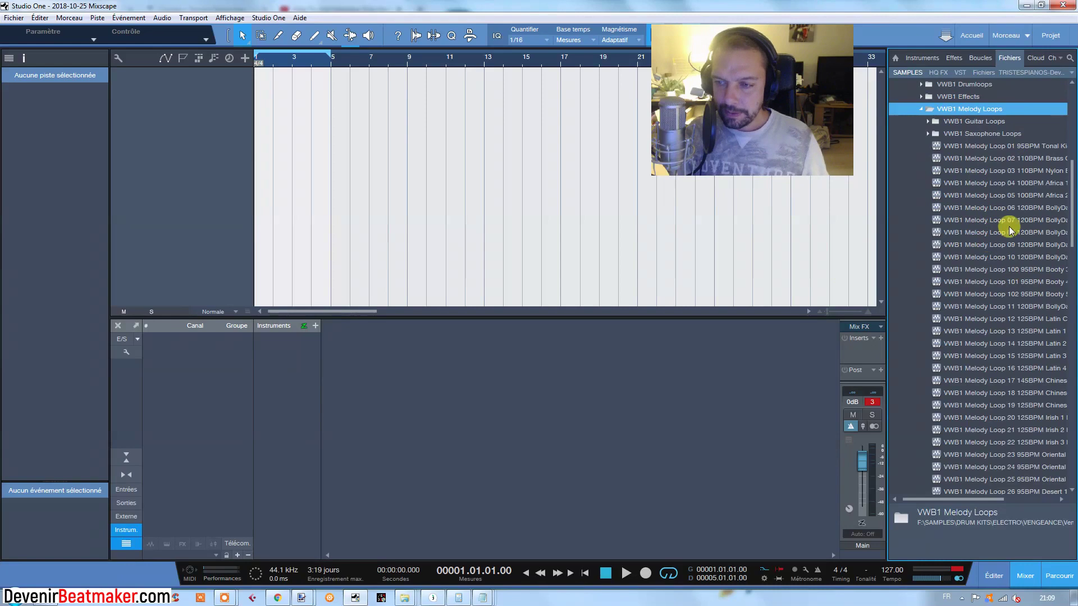
scroll(1009, 231, down, 3)
click(997, 308)
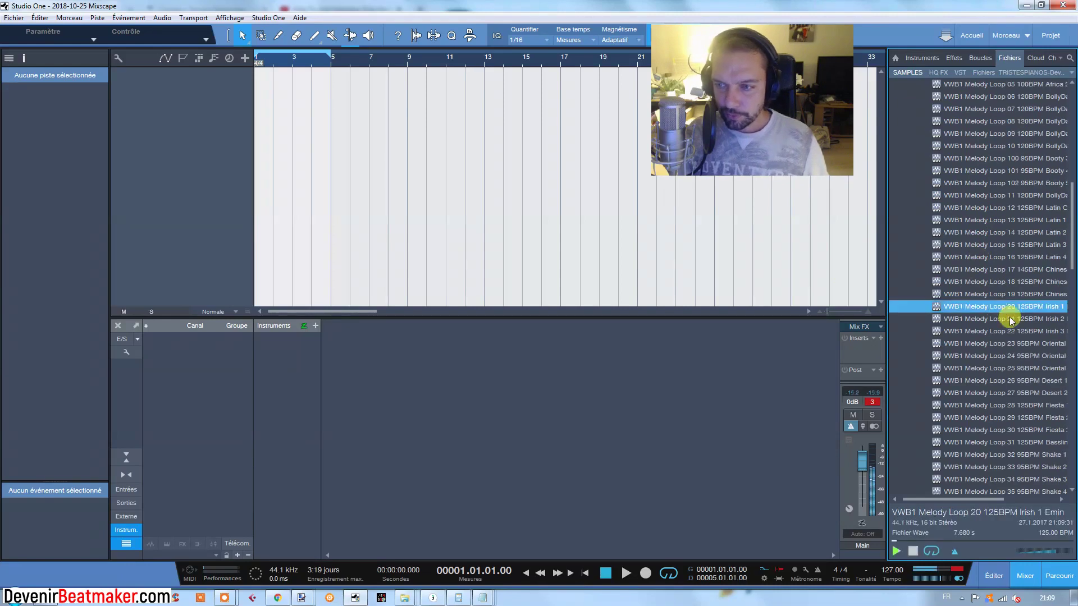
click(1000, 345)
click(999, 381)
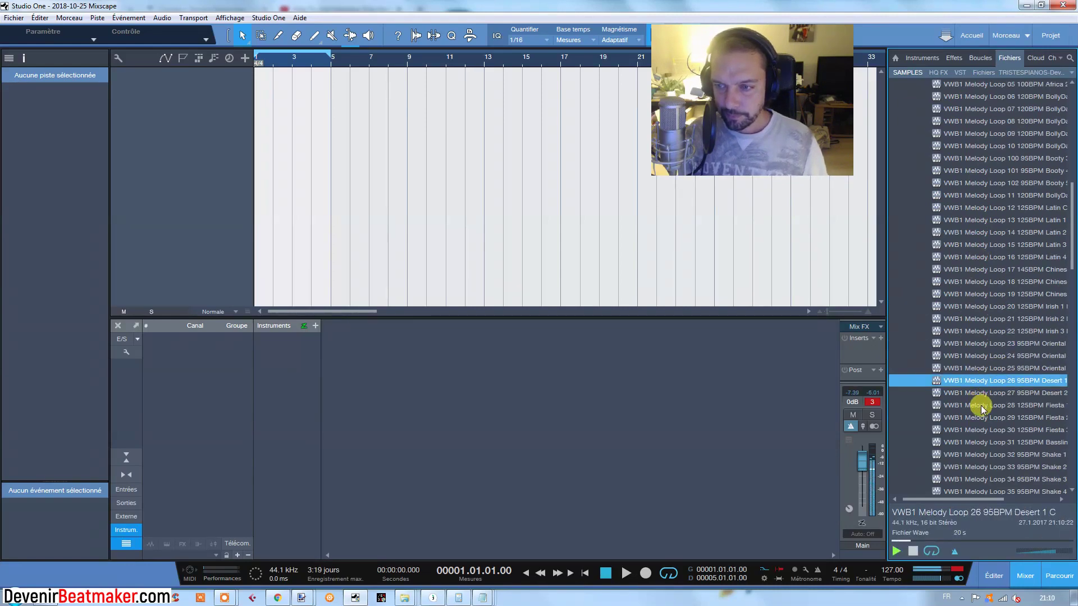
click(977, 419)
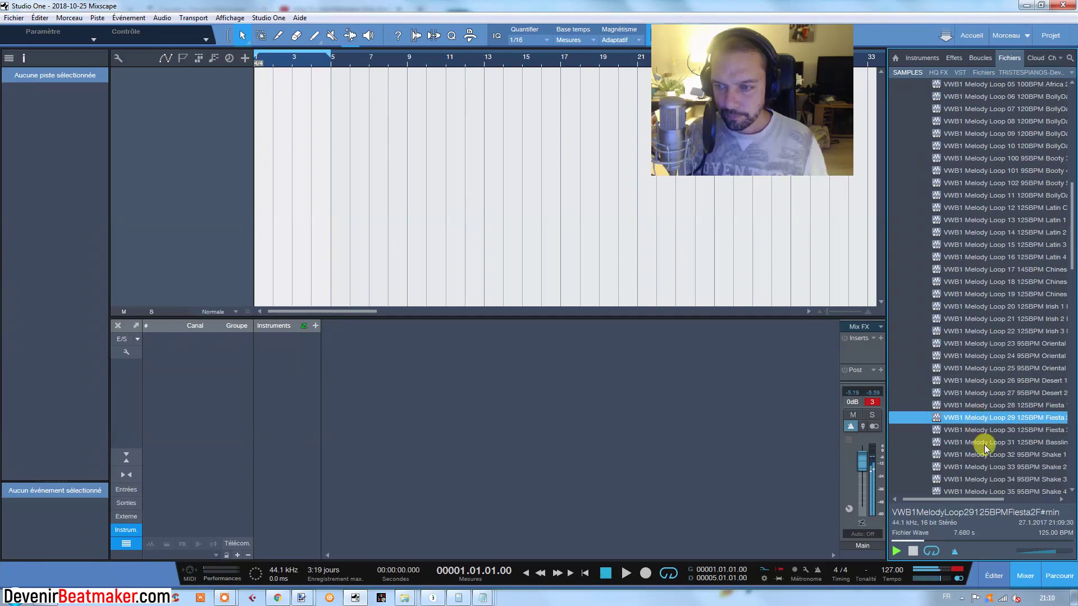
drag(963, 418, 273, 99)
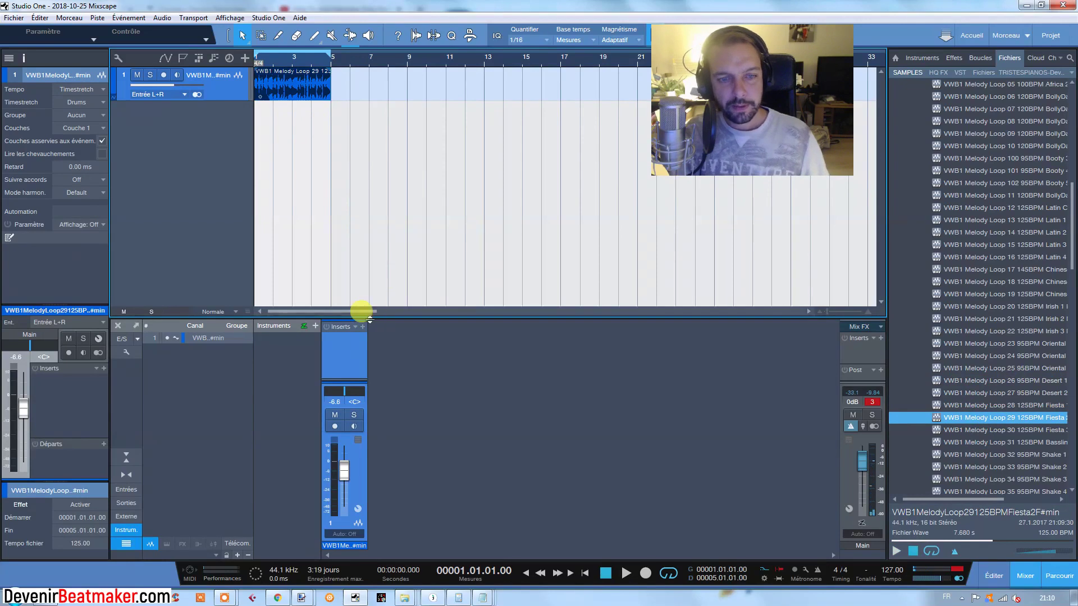
Insert FabFilter Pro-Q 2 on the loop's track and move its window clear of the track inspector
click(363, 326)
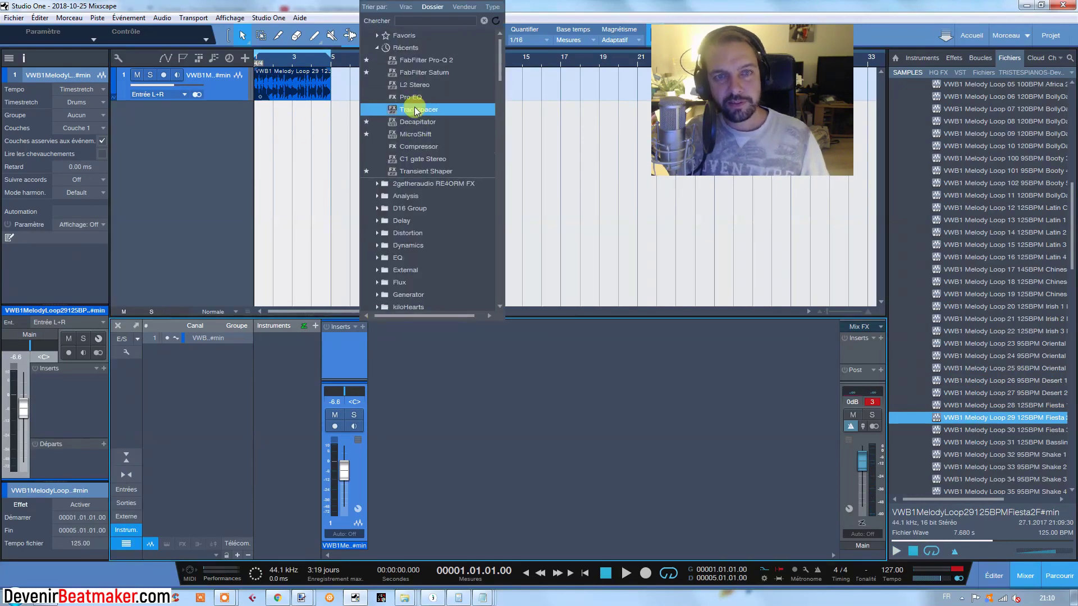
scroll(391, 71, up, 2)
click(411, 58)
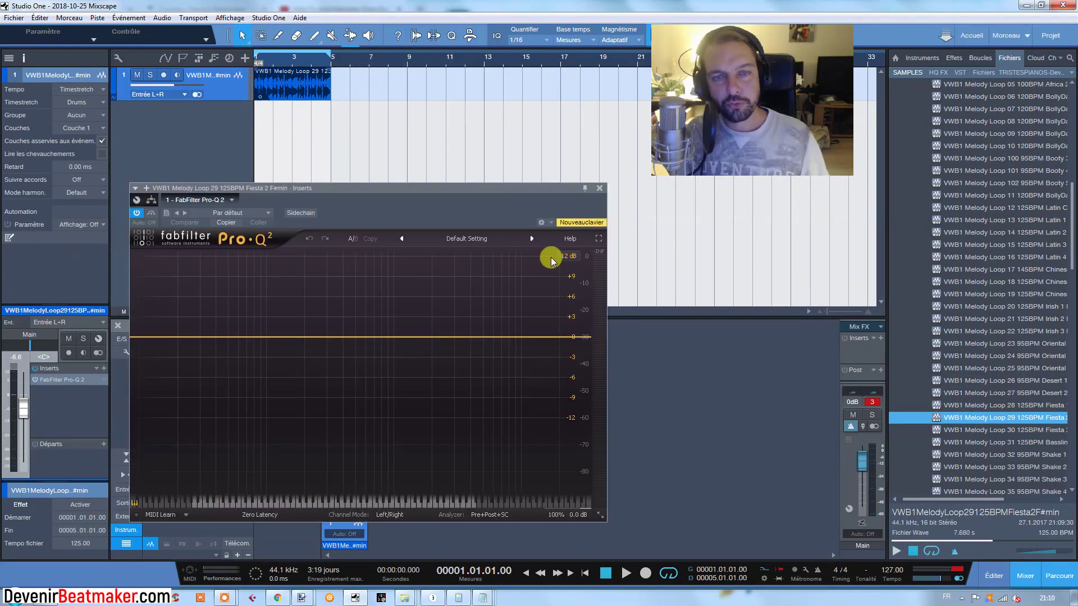
drag(500, 205, 625, 207)
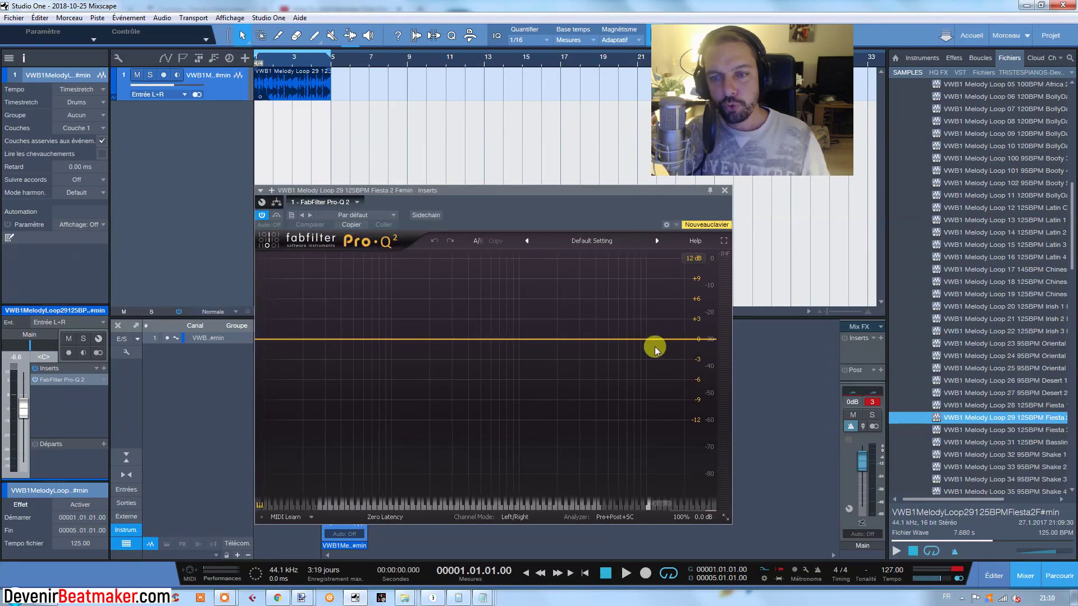
Add a High Cut band and shape it into a resonant filter at about 170 Hz, Q about 3.15, slope 36 dB/oct
click(683, 340)
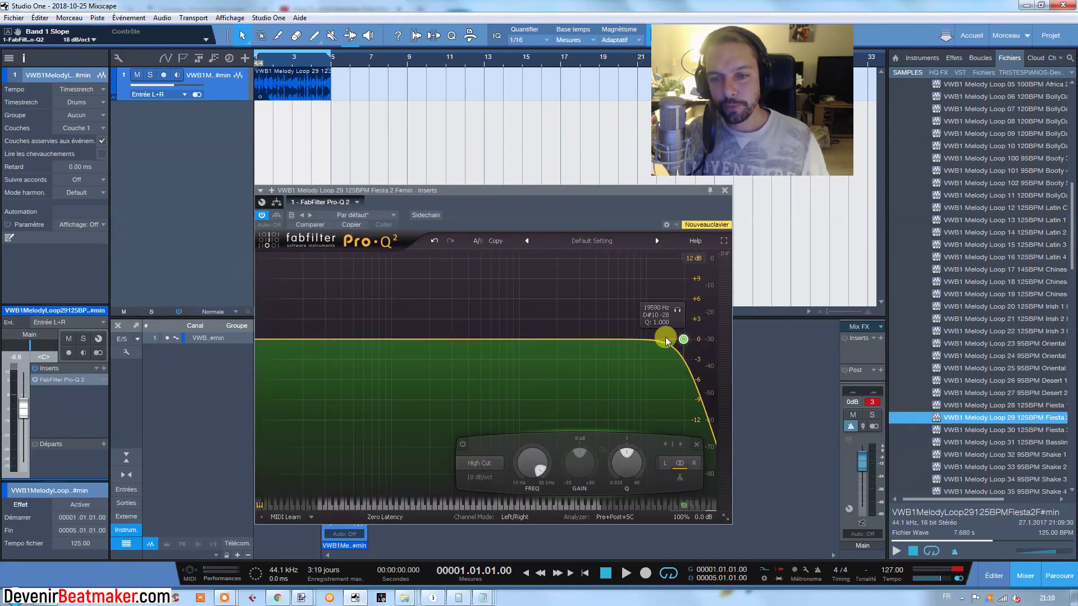
drag(684, 339, 659, 269)
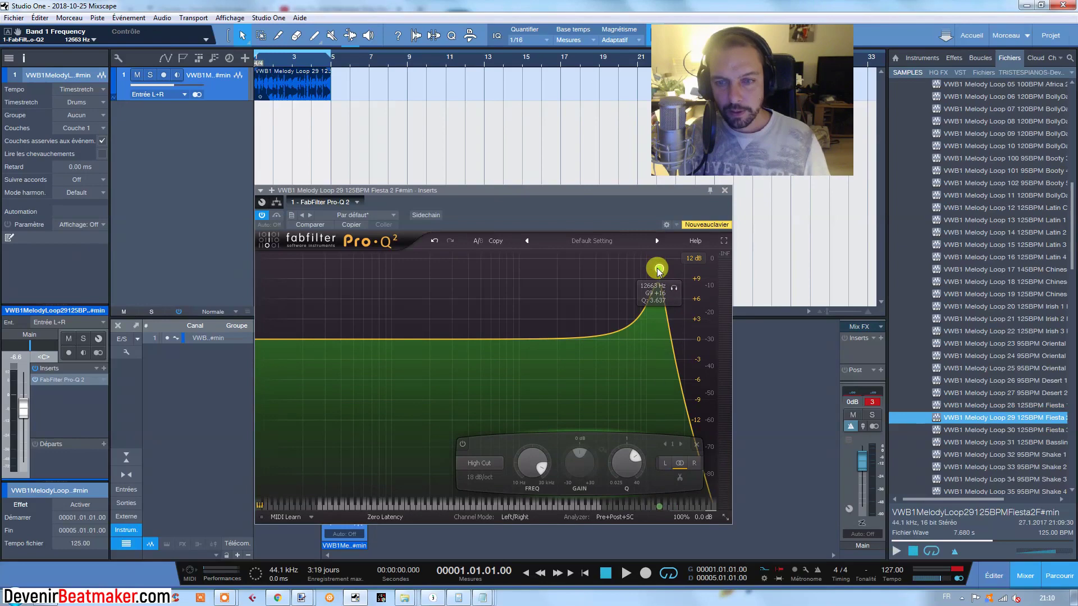
drag(659, 271, 399, 280)
scroll(399, 280, up, 2)
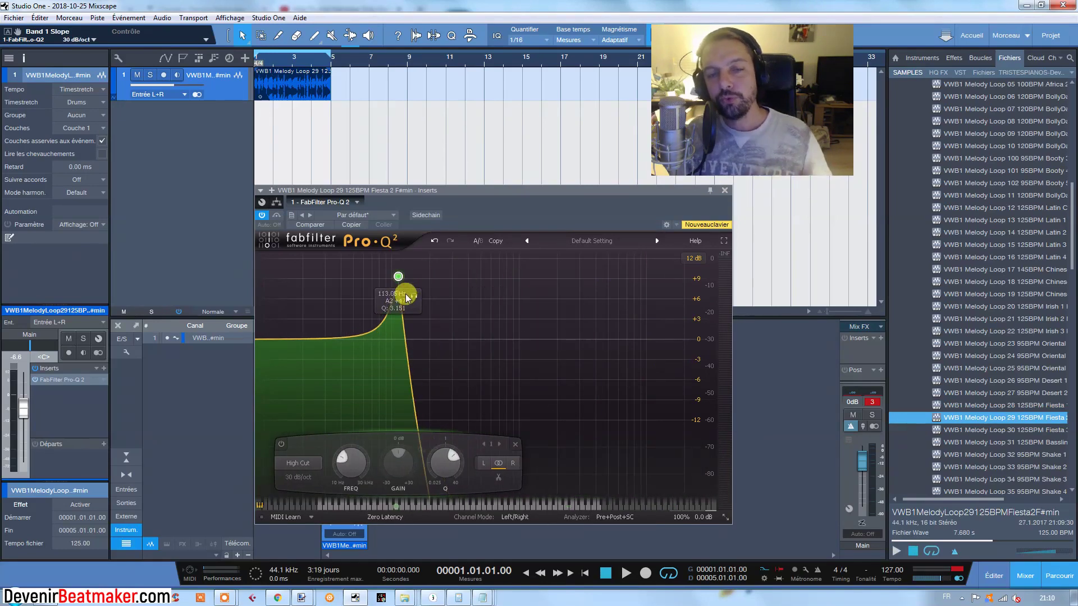
drag(396, 285, 421, 281)
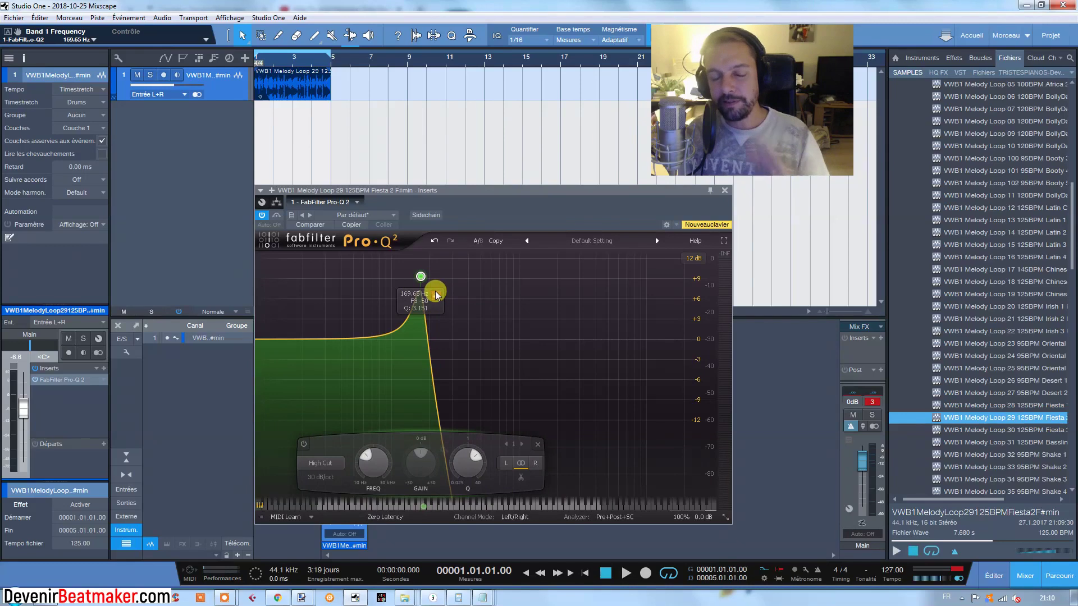
scroll(422, 280, up, 2)
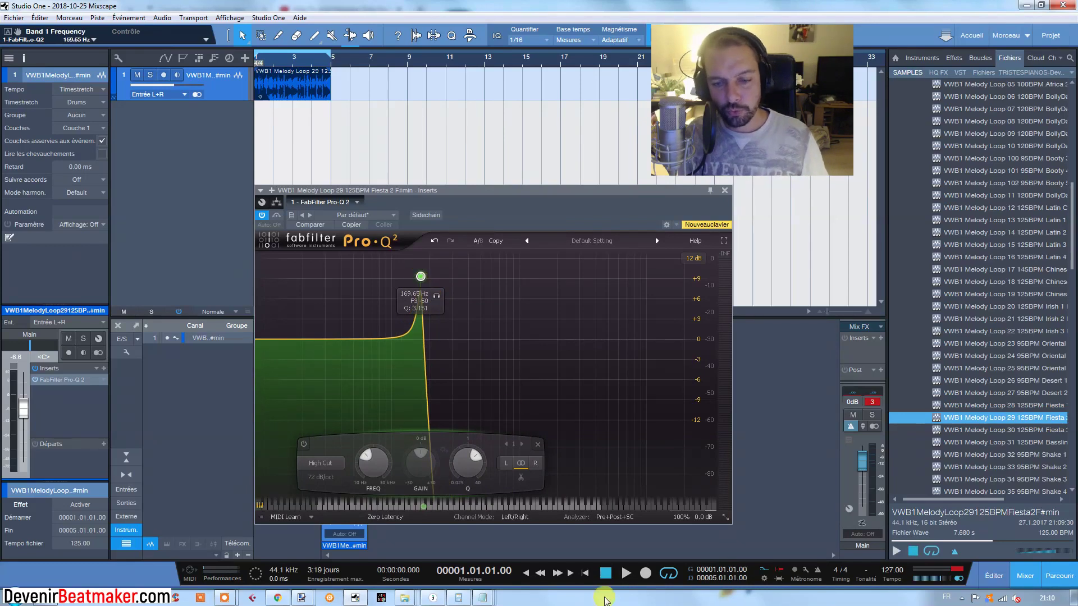
scroll(418, 276, down, 3)
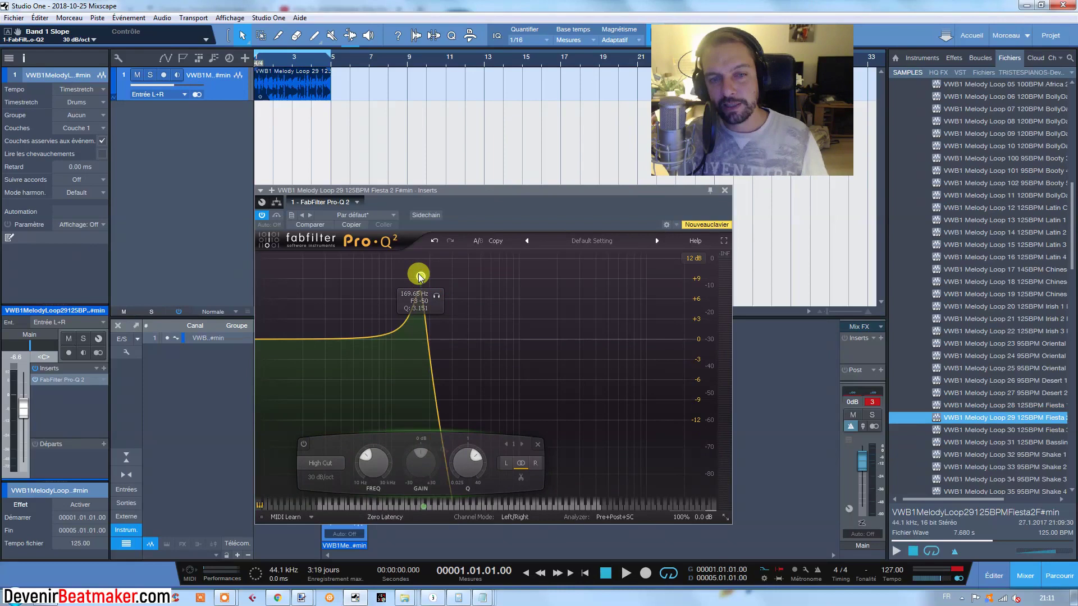
click(420, 278)
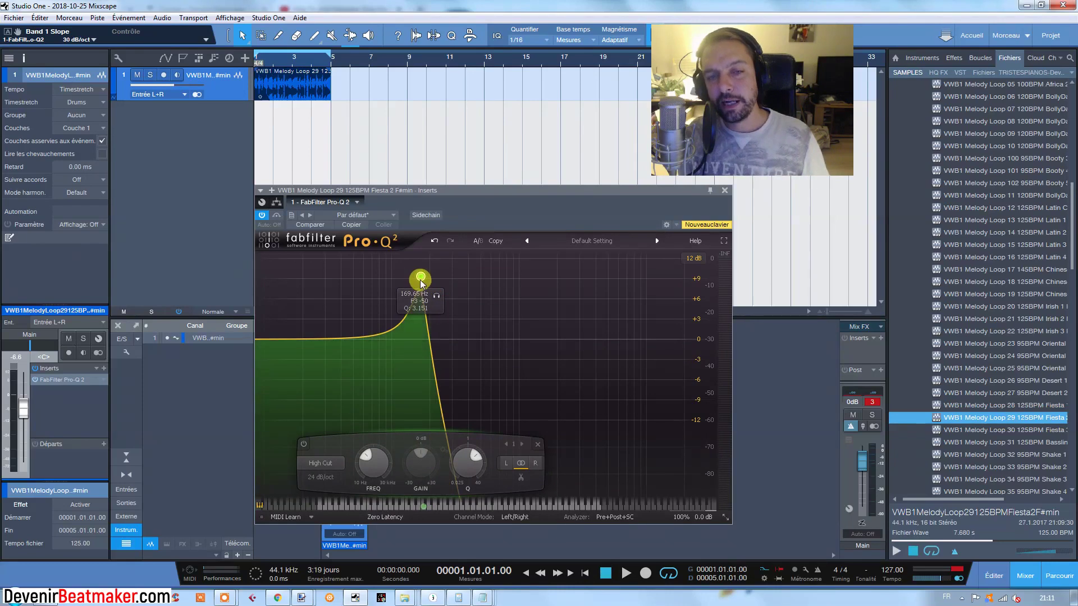
scroll(422, 283, up, 2)
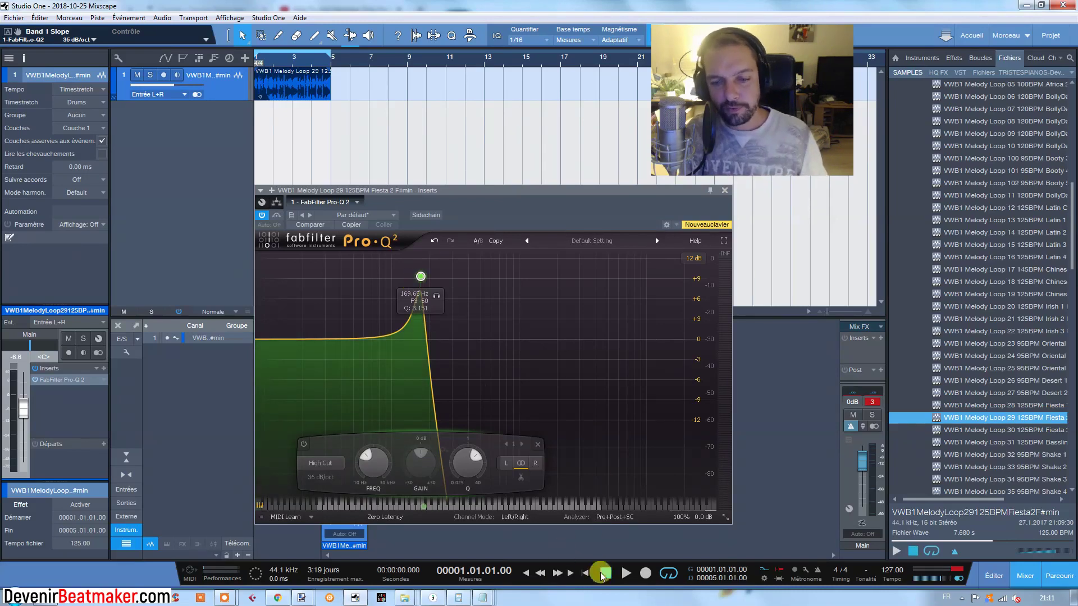
While the loop plays, set the High Cut band to 72 dB/oct, about 180 Hz and Q about 3.49, ending with playback stopped
click(625, 573)
scroll(421, 273, up, 3)
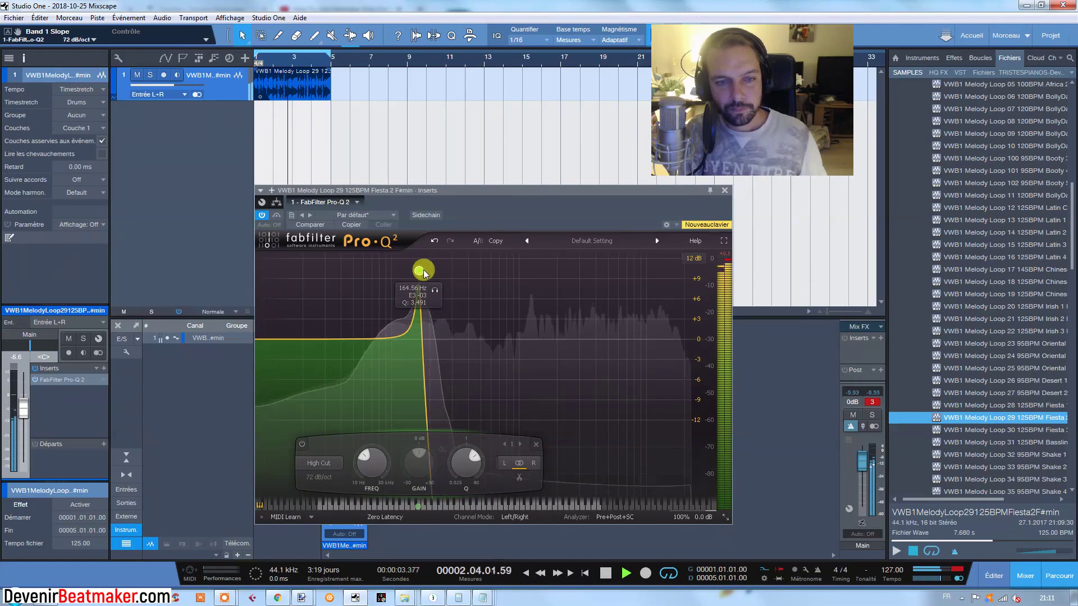
drag(423, 273, 428, 273)
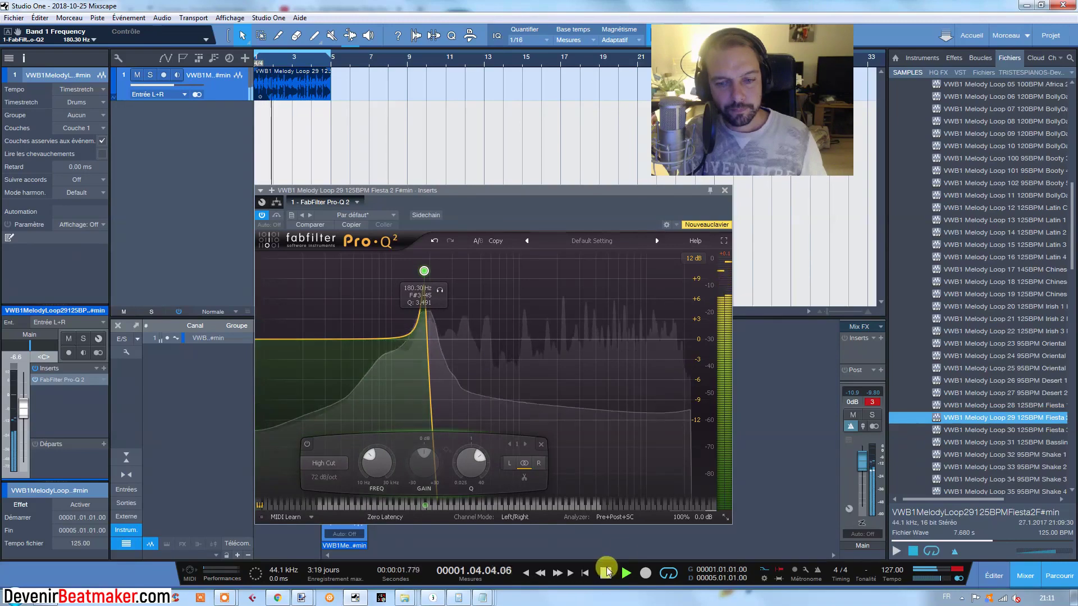
click(605, 574)
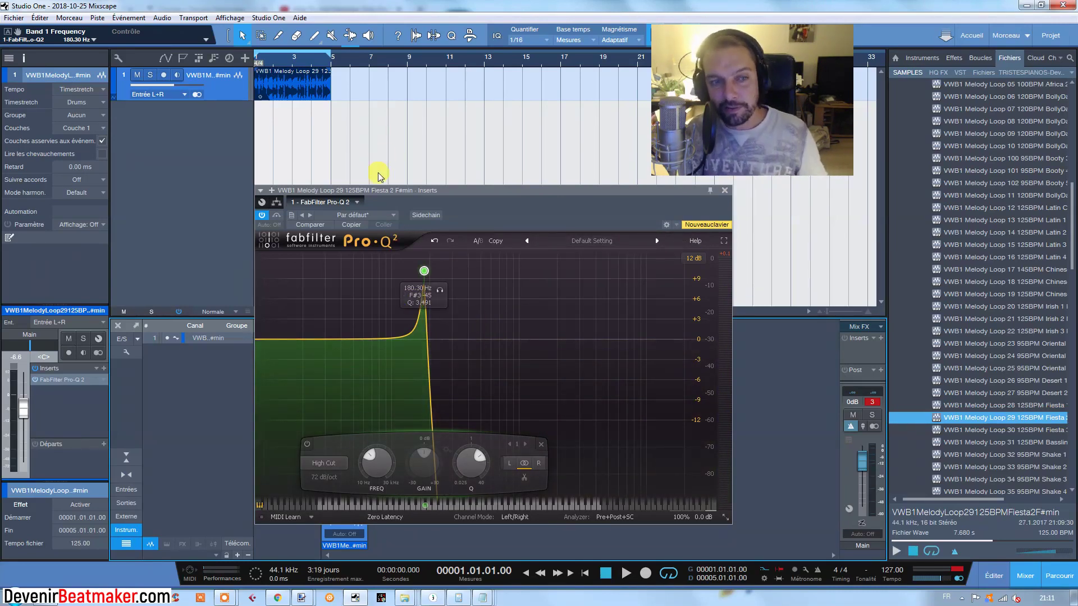
Compare the loop's playback with Pro-Q 2 bypassed and enabled, leaving it enabled and closing its window
click(263, 215)
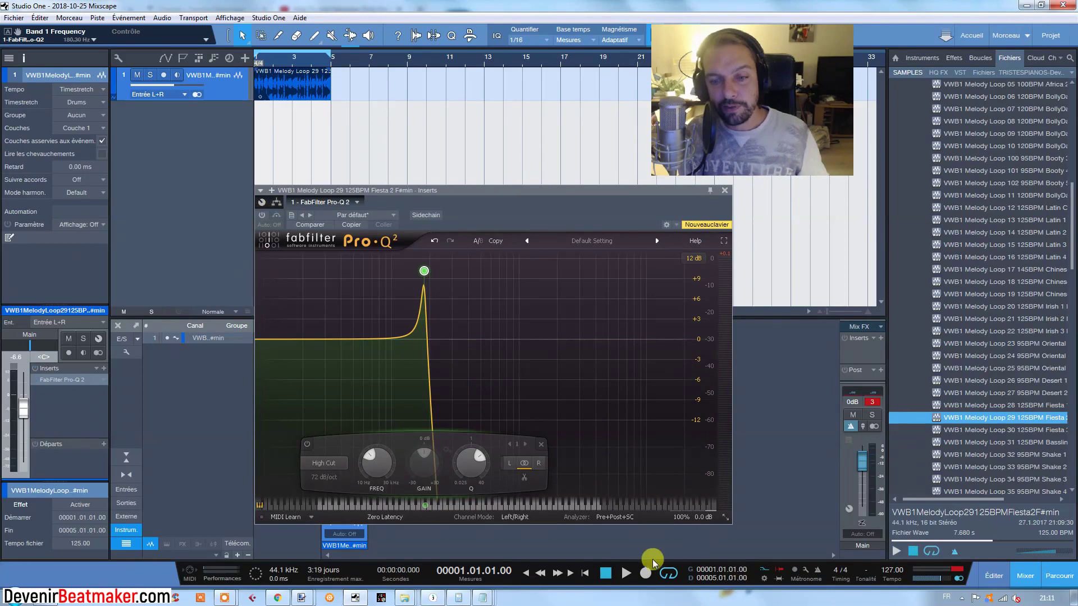
click(625, 575)
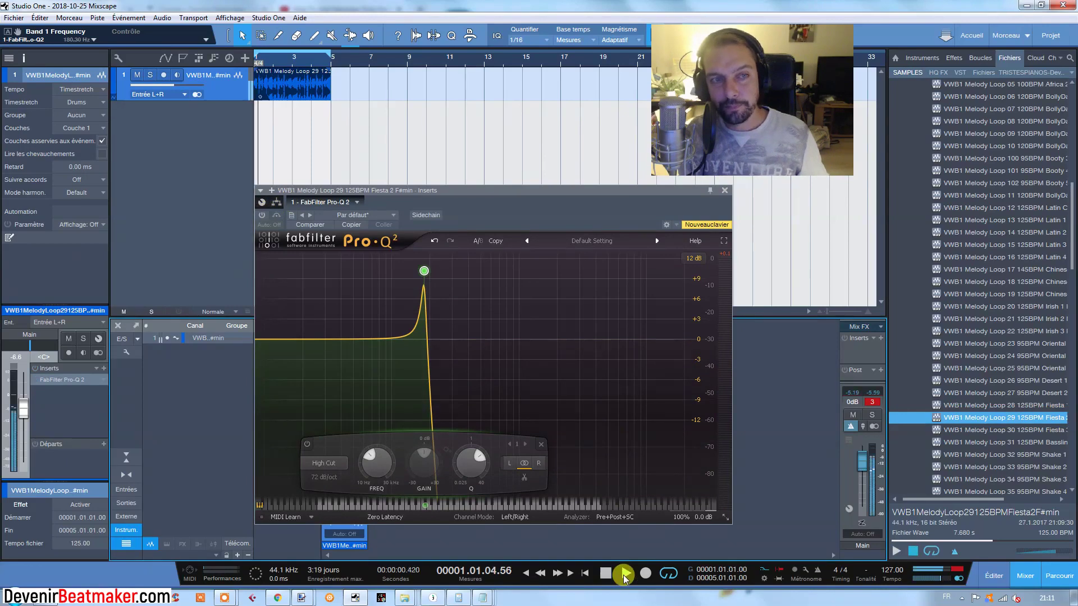
click(262, 216)
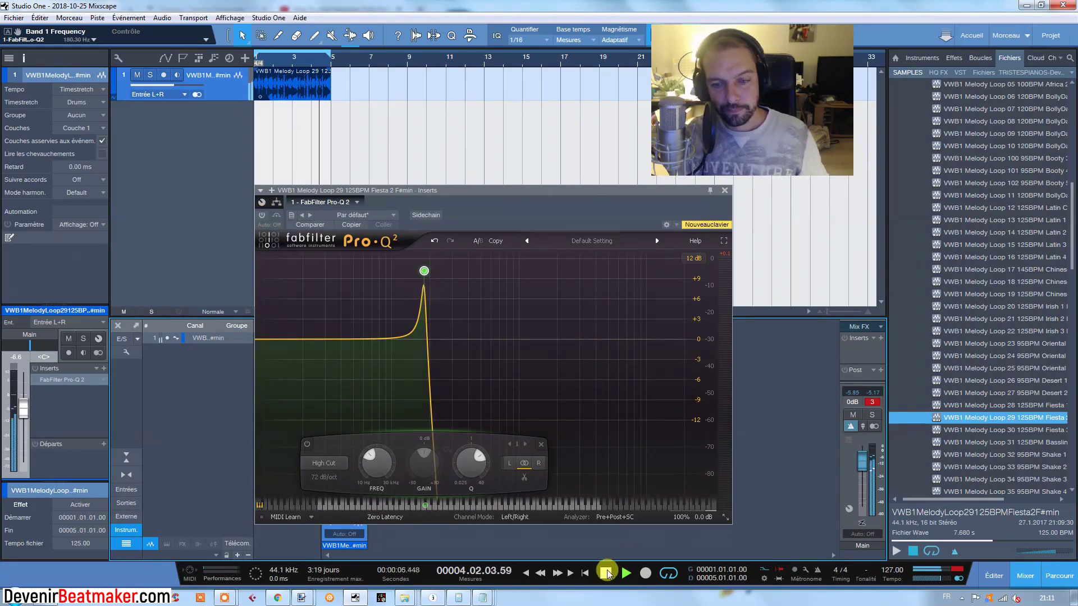
click(606, 573)
click(262, 215)
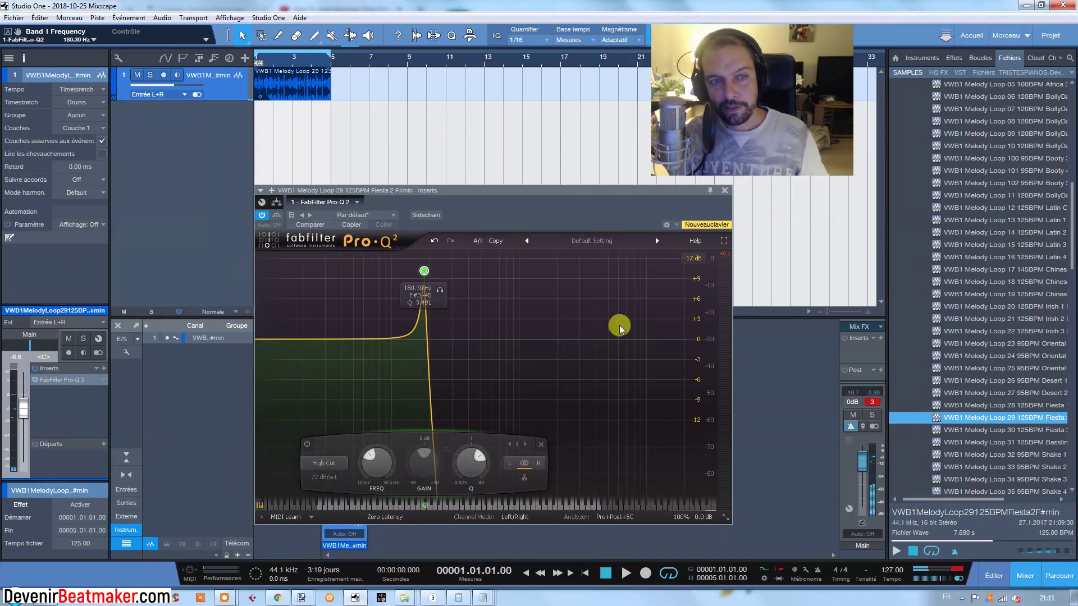
click(627, 573)
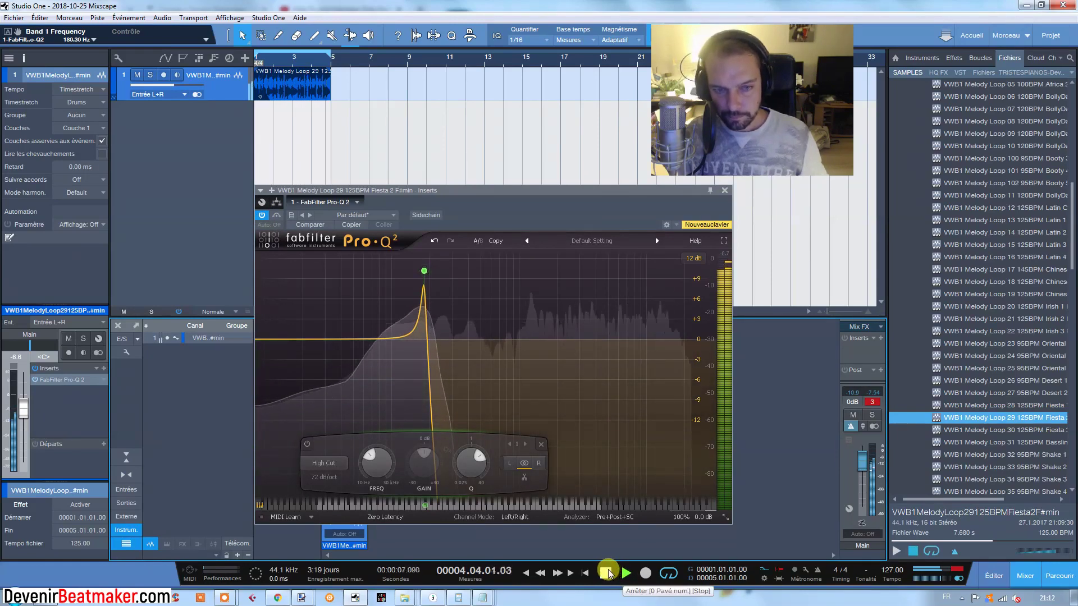
click(609, 573)
drag(603, 208, 536, 211)
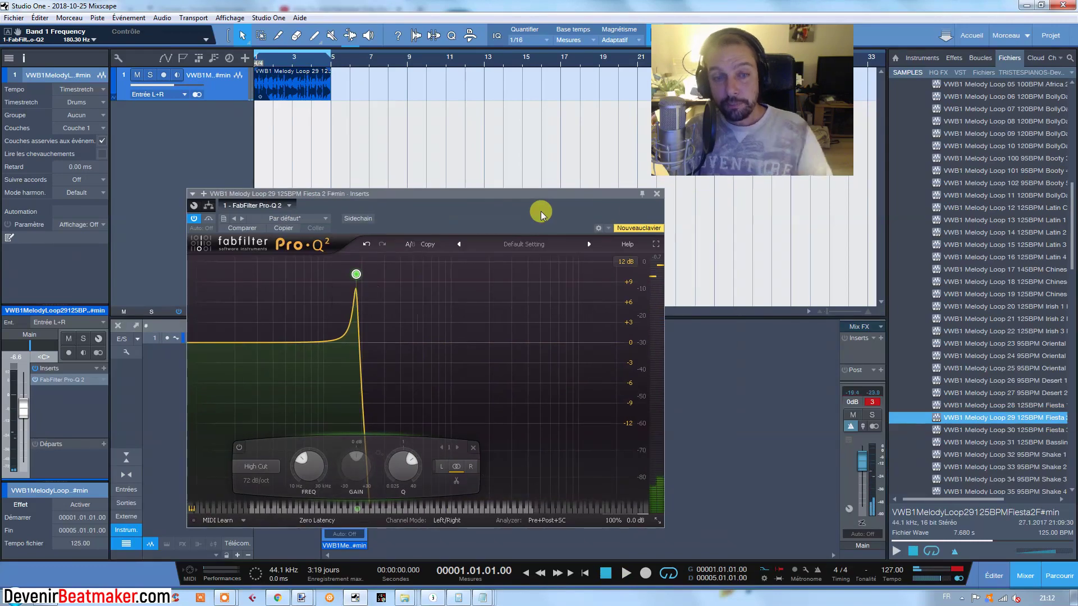
click(657, 193)
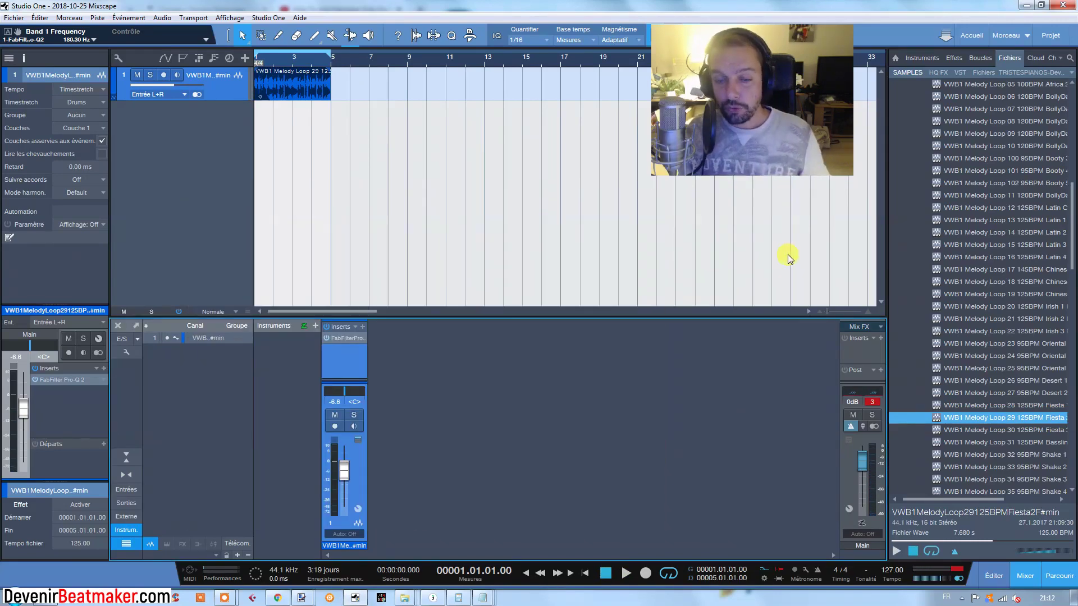
Audition more melody loops, replace the clip on the track with Melody Loop 43 95BPM Chill, and trim it to end at bar 5
scroll(965, 258, down, 7)
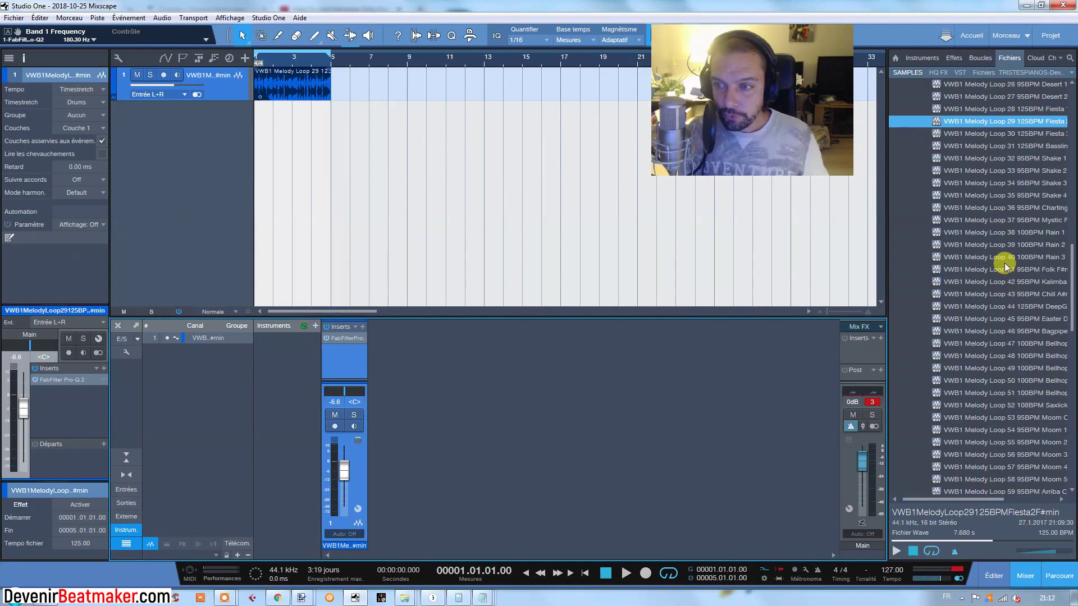
click(1005, 258)
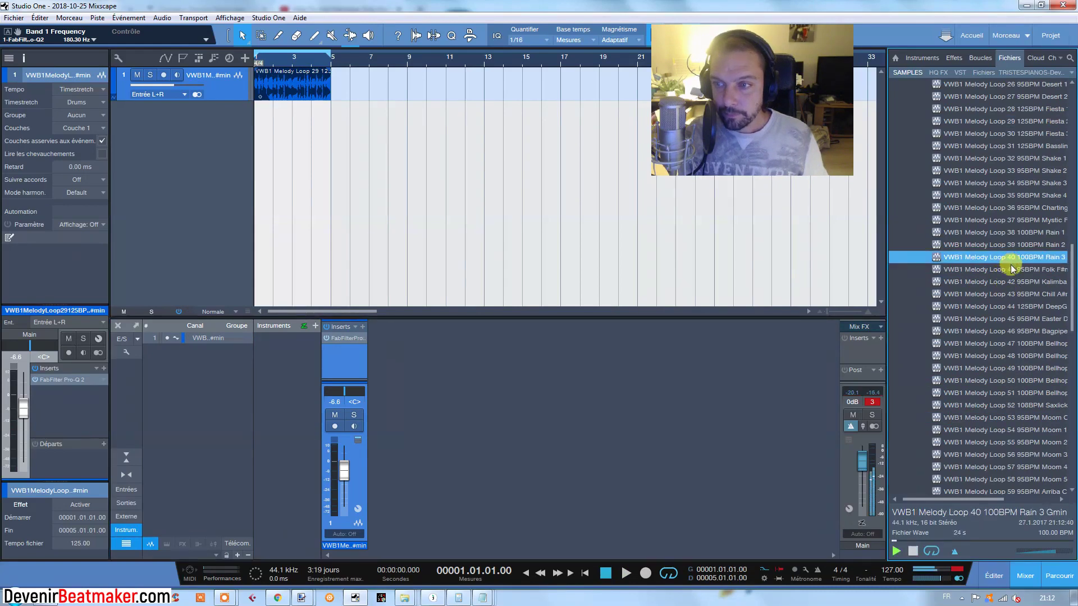
click(1012, 270)
click(1004, 295)
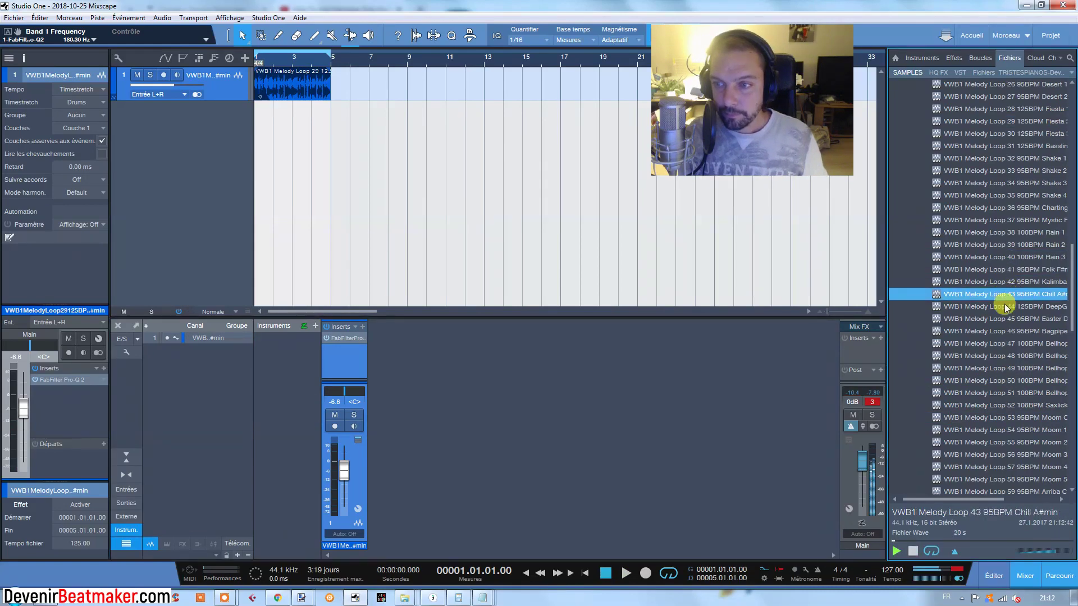
drag(1005, 298, 270, 81)
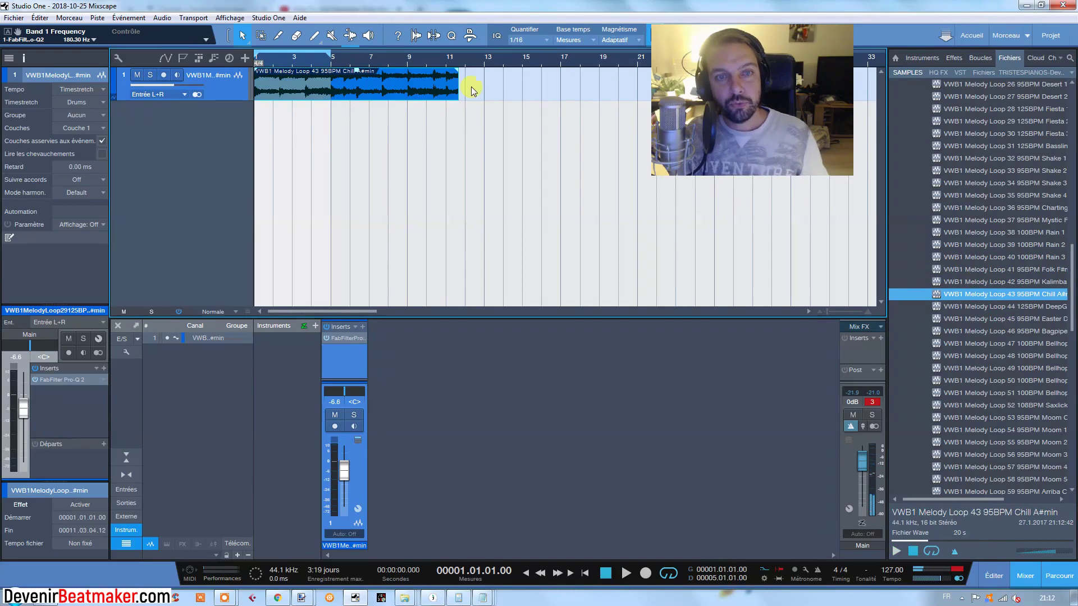
drag(459, 87, 332, 89)
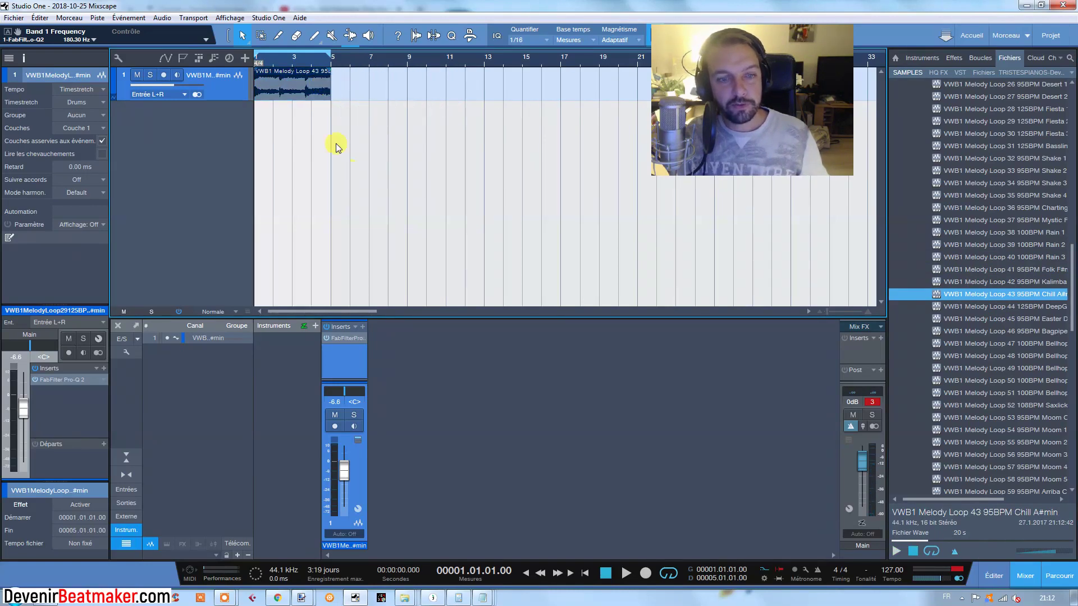
Reopen Pro-Q 2 and, during playback, retune the High Cut band to about 178 Hz, Q about 3.53 and 96 dB/oct, then stop playback
click(346, 338)
mouse_move(360, 271)
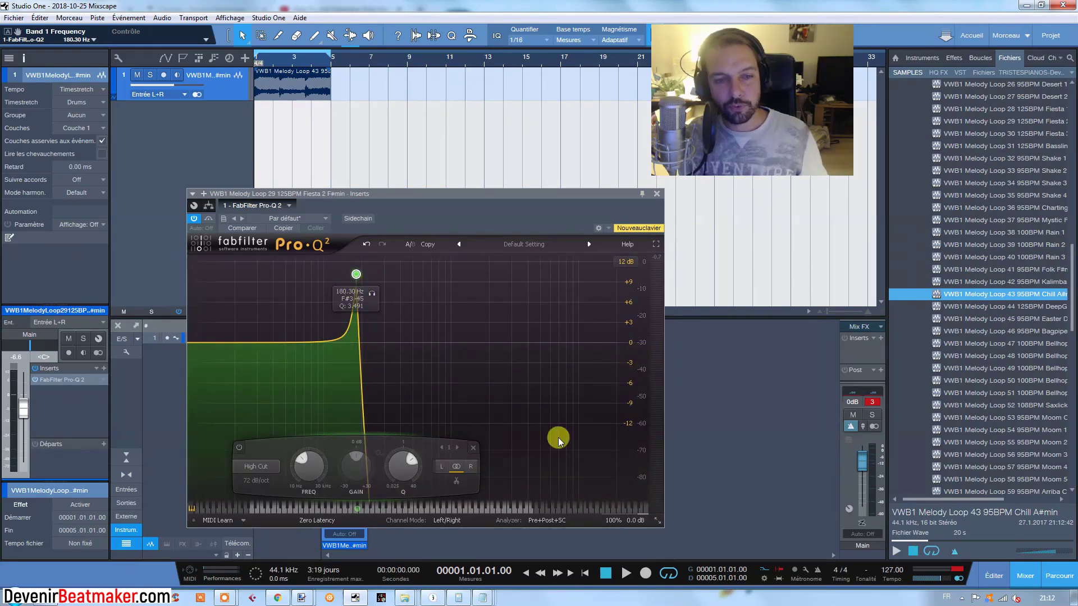
click(624, 575)
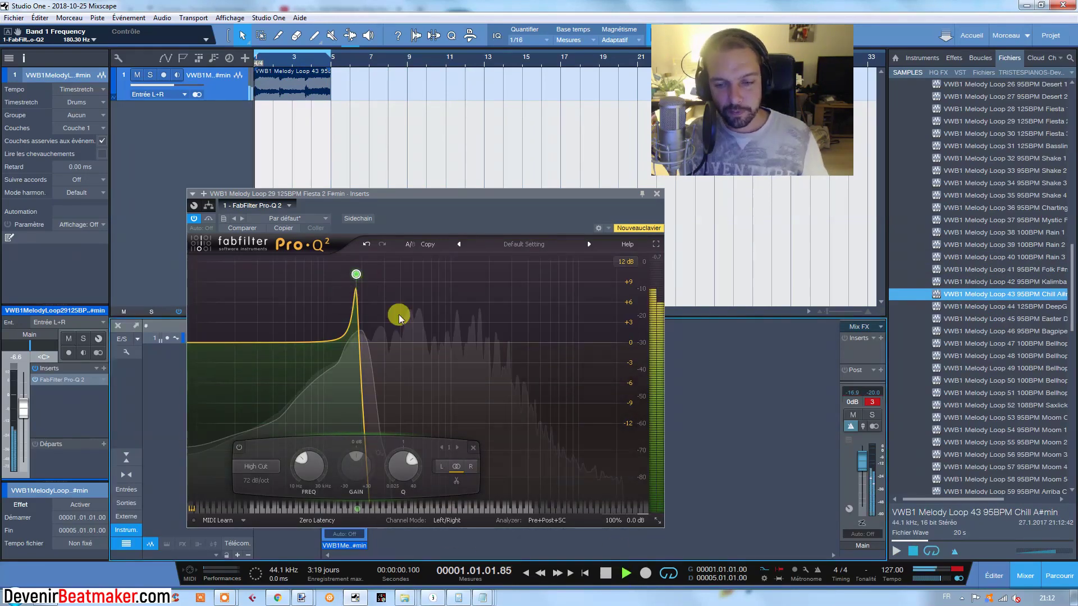
mouse_move(357, 273)
drag(356, 273, 360, 274)
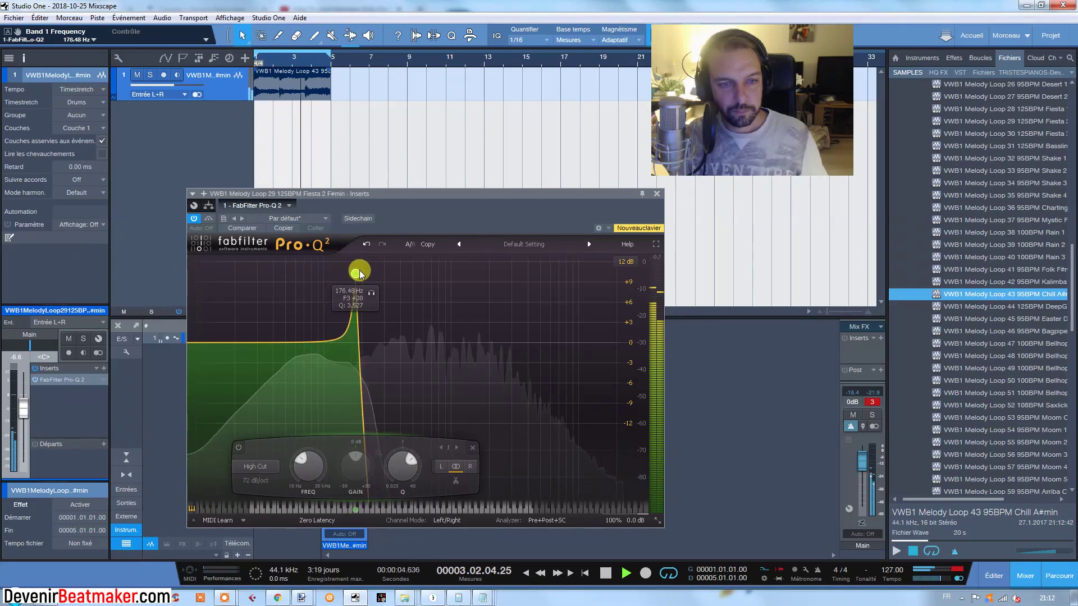
scroll(358, 274, up, 1)
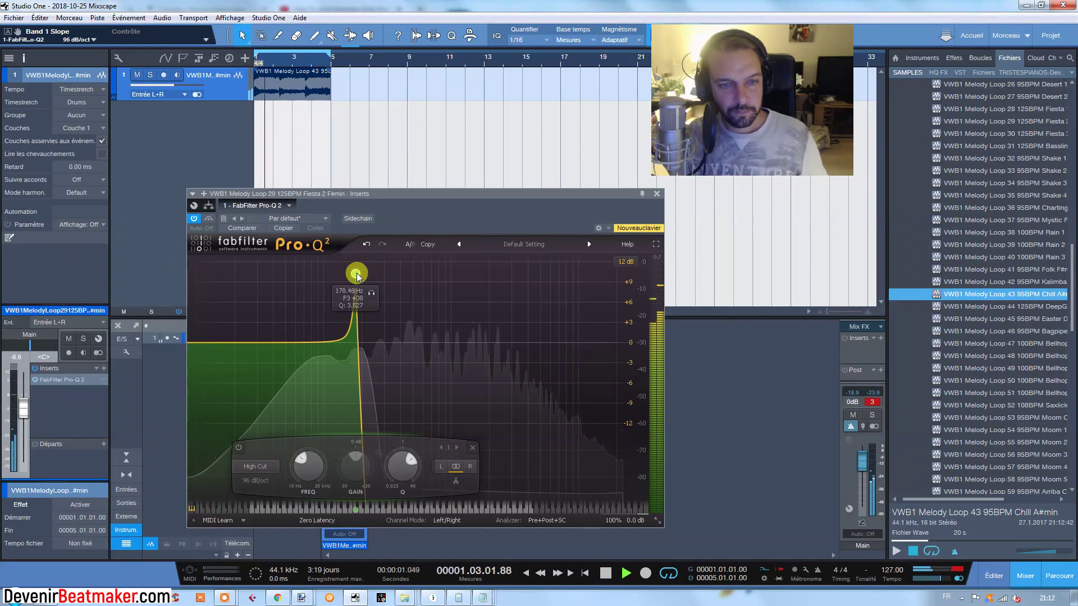
click(606, 573)
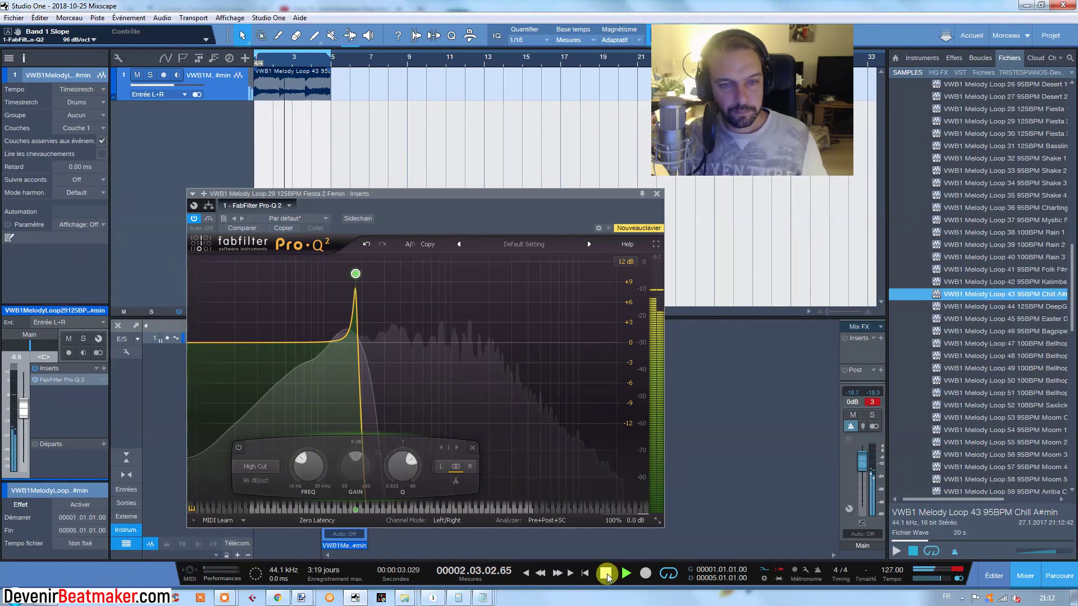